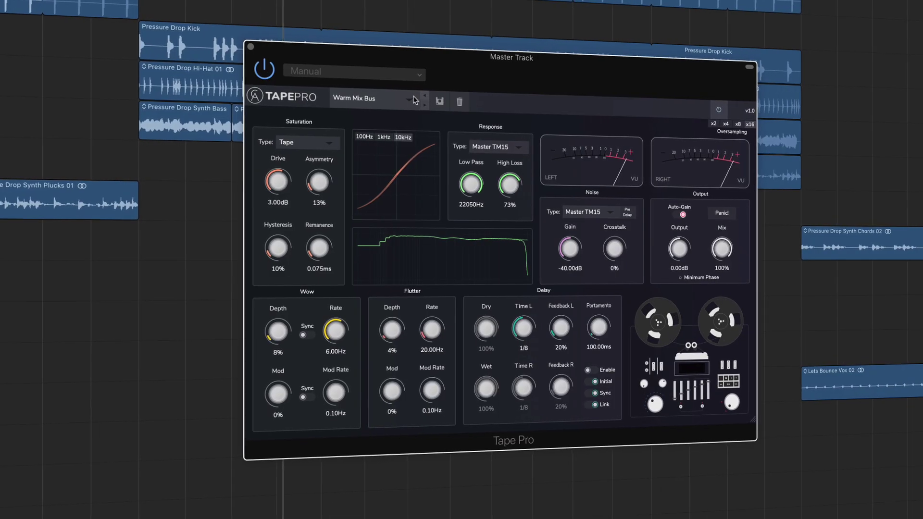
Load the Mix Bus > Parallel Tape Drive preset (Drive 14.00dB, Mix 60%), then toggle the plugin off and on.
left_click(367, 98)
mouse_move(391, 198)
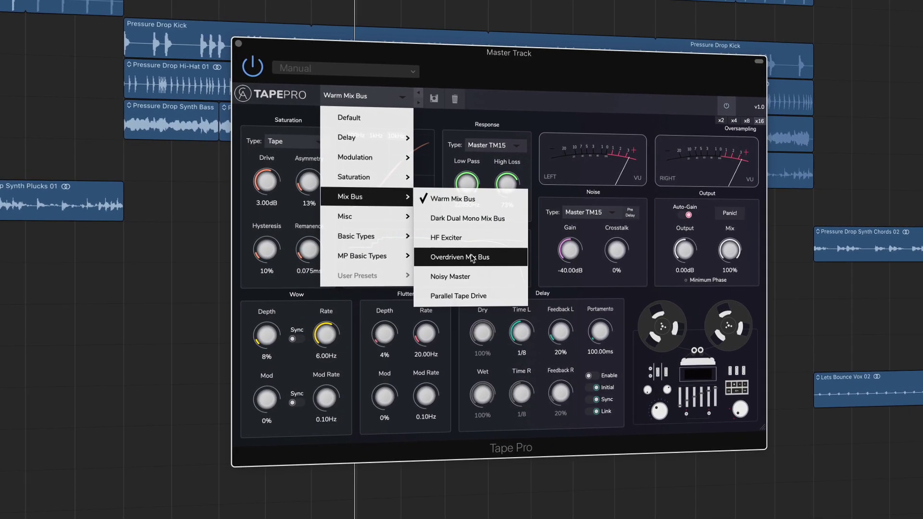
left_click(473, 295)
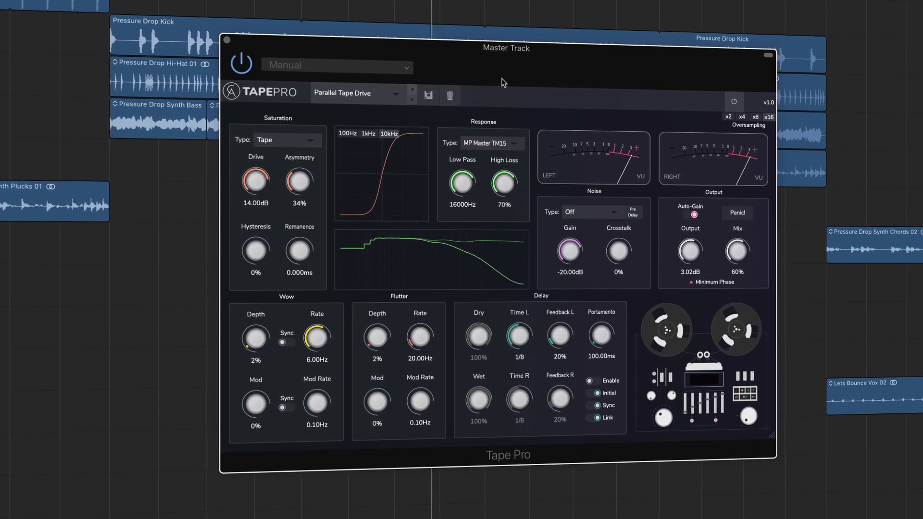
left_click(240, 64)
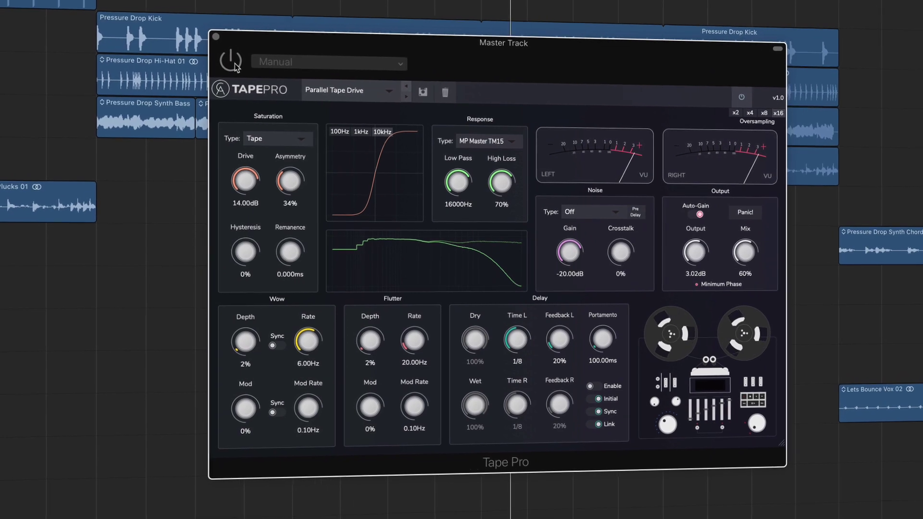
left_click(228, 62)
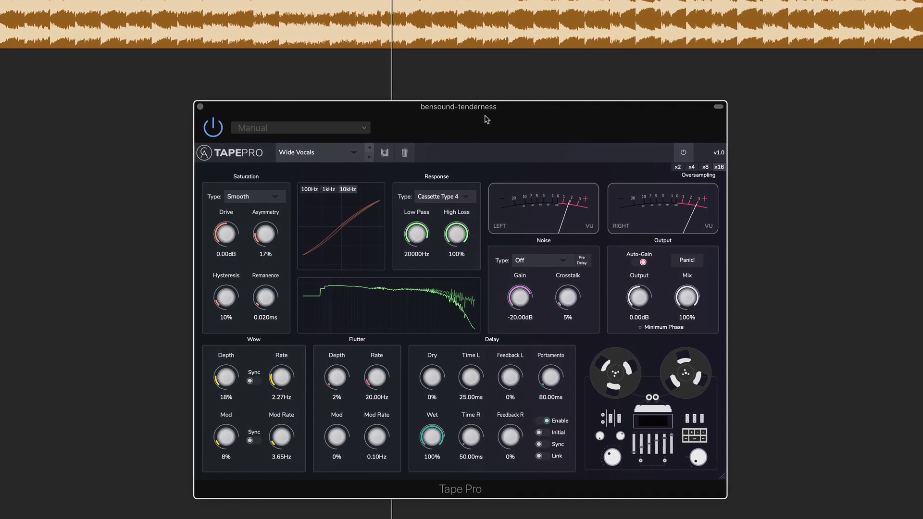
Browse the Delay category in the preset list.
left_click(336, 153)
mouse_move(331, 192)
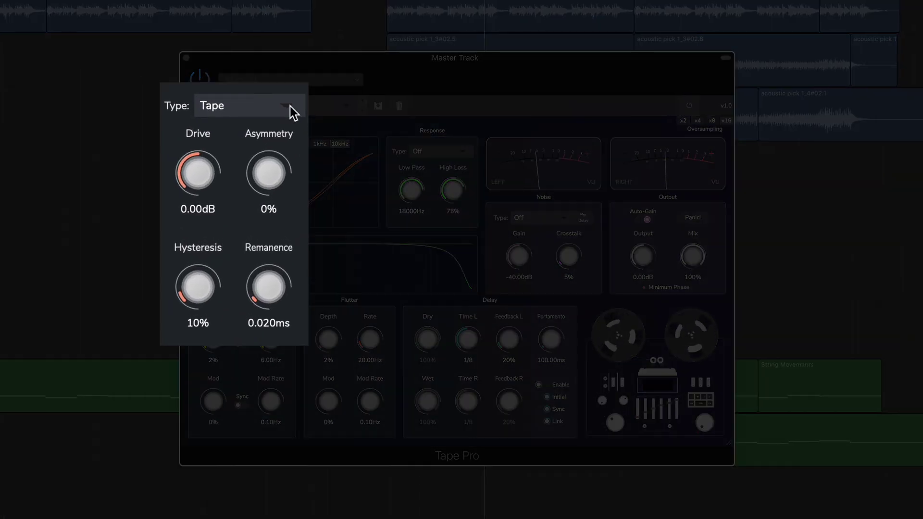
Try the Digital and Rectify saturation types, ending on Half-Rectify.
left_click(290, 106)
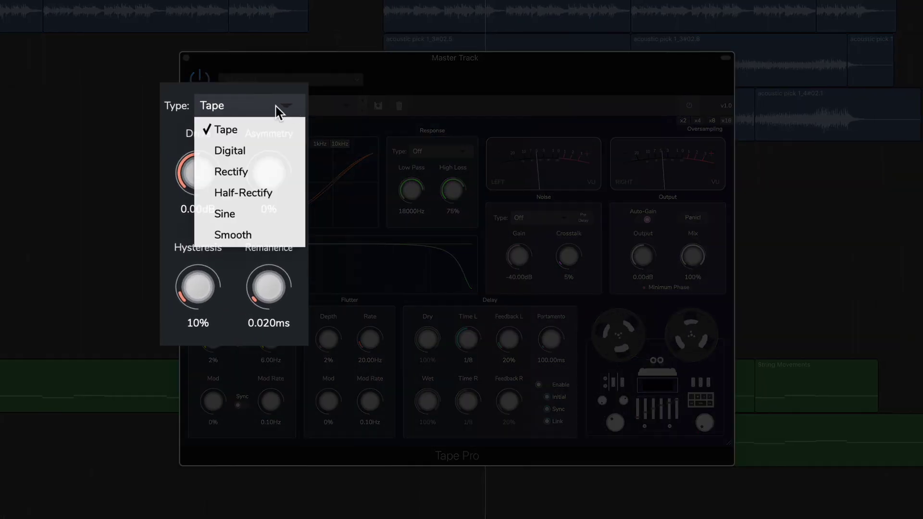
left_click(260, 149)
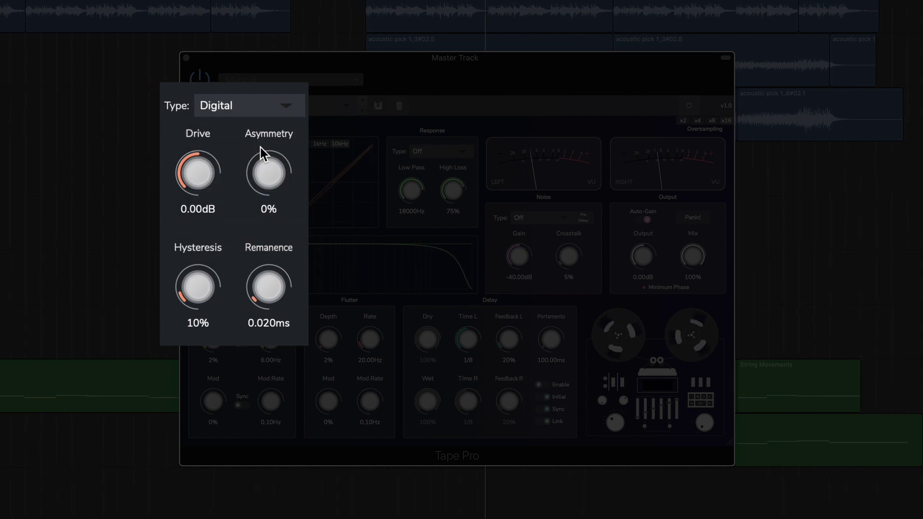
left_click(281, 106)
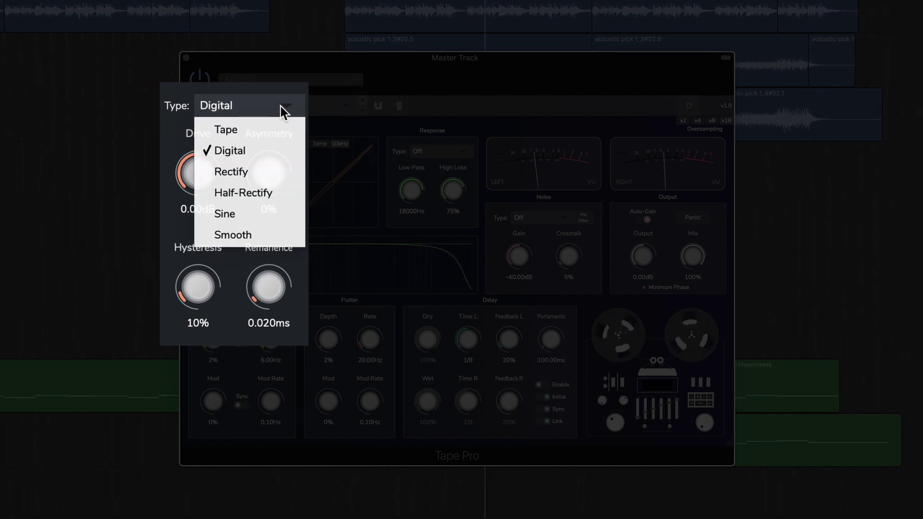
left_click(259, 174)
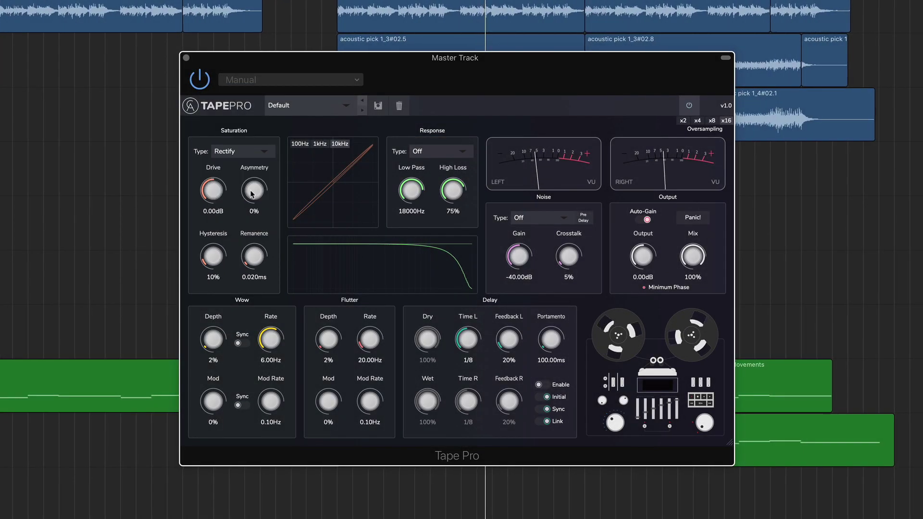
left_click(264, 152)
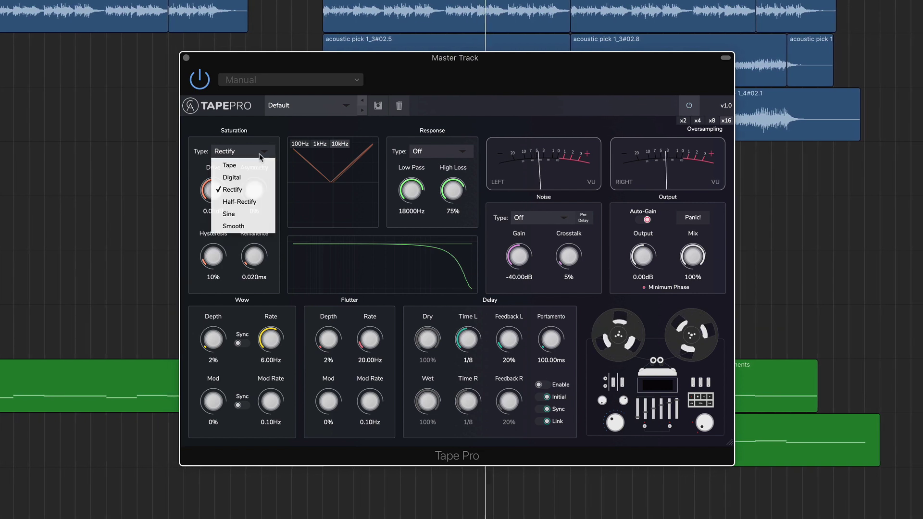
left_click(250, 203)
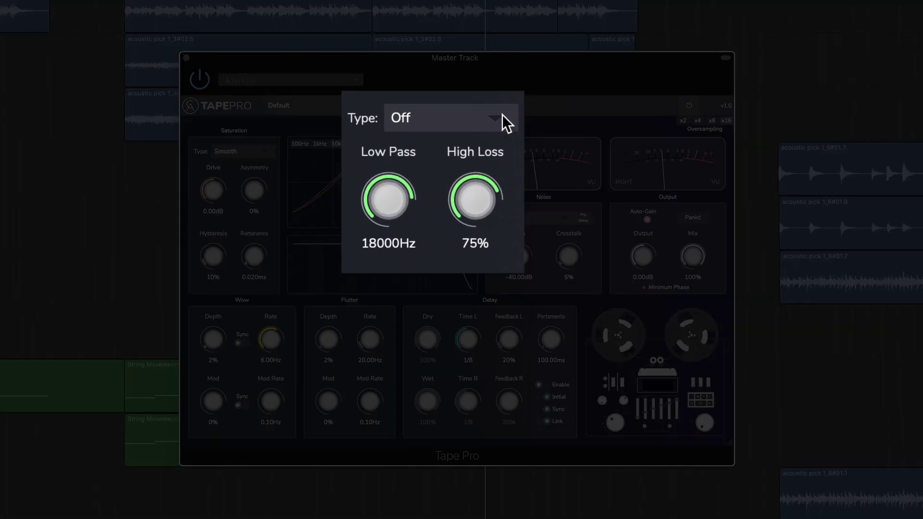
Try the Cassette Type 1, Mod Copi-Delay and Microcassette 1.2cm/s responses, settling on Semi-Pro RB77 15ips.
left_click(502, 114)
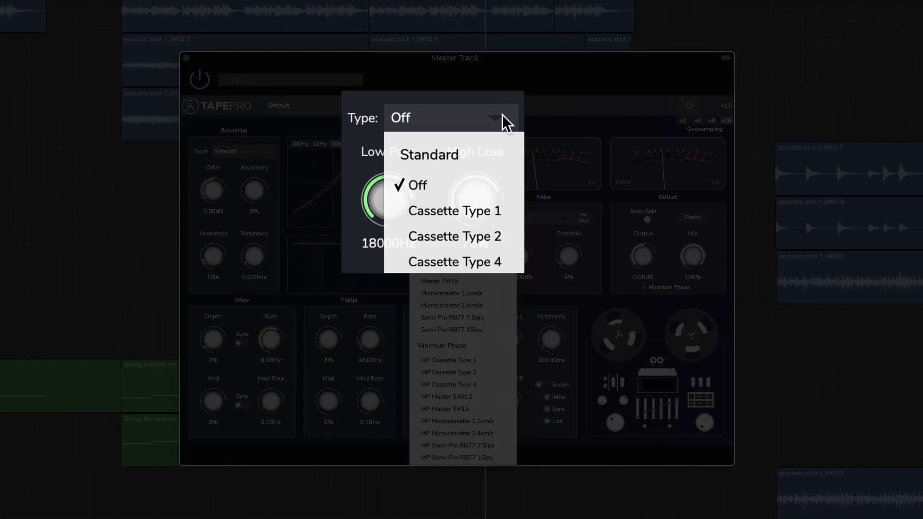
left_click(494, 210)
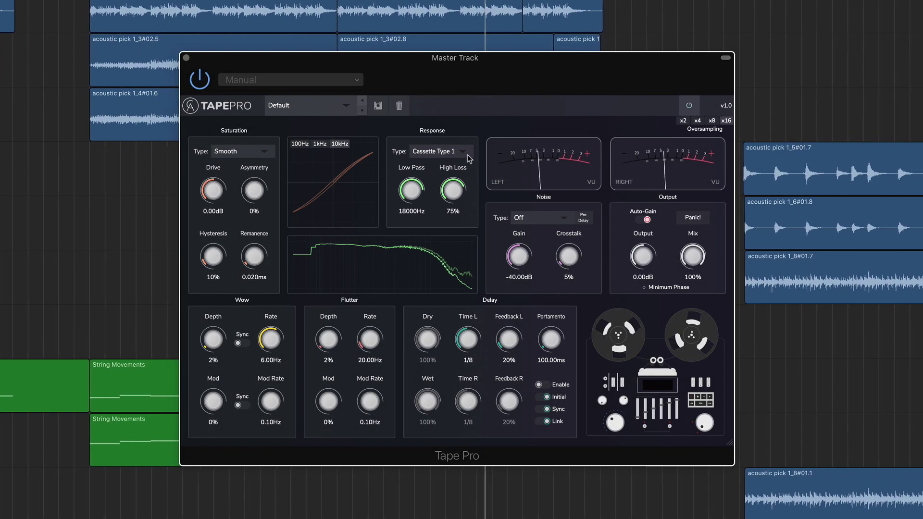
left_click(465, 156)
left_click(473, 254)
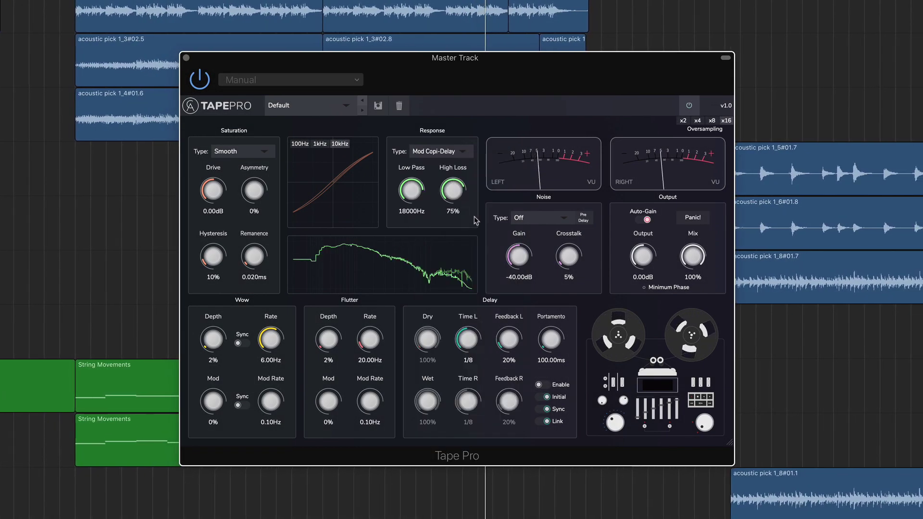
left_click(465, 155)
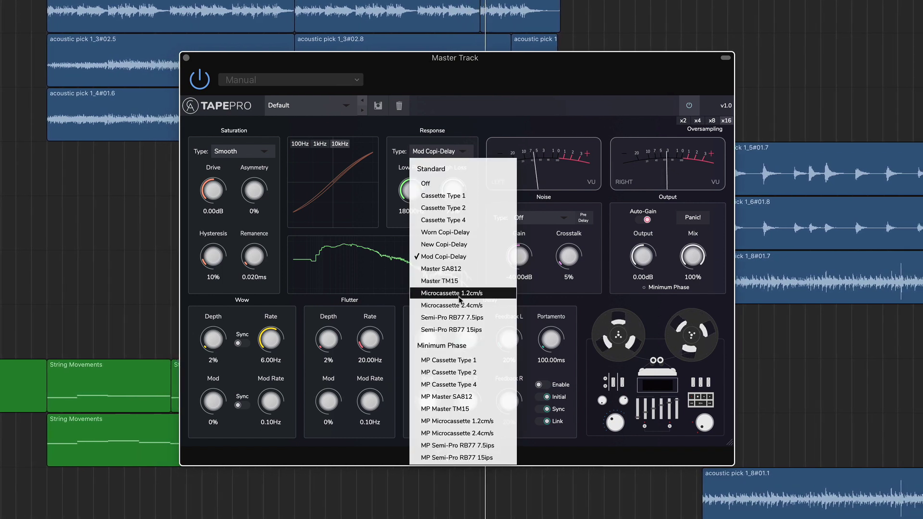
left_click(474, 295)
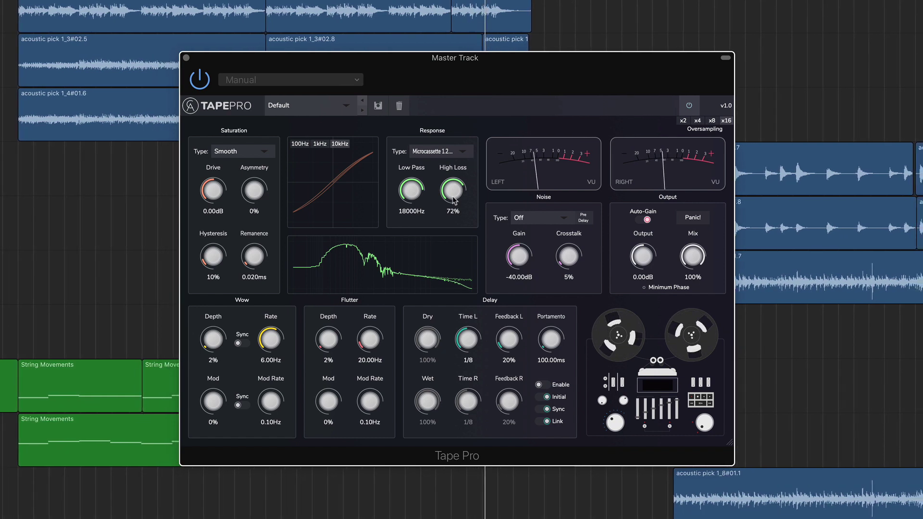
left_click(461, 154)
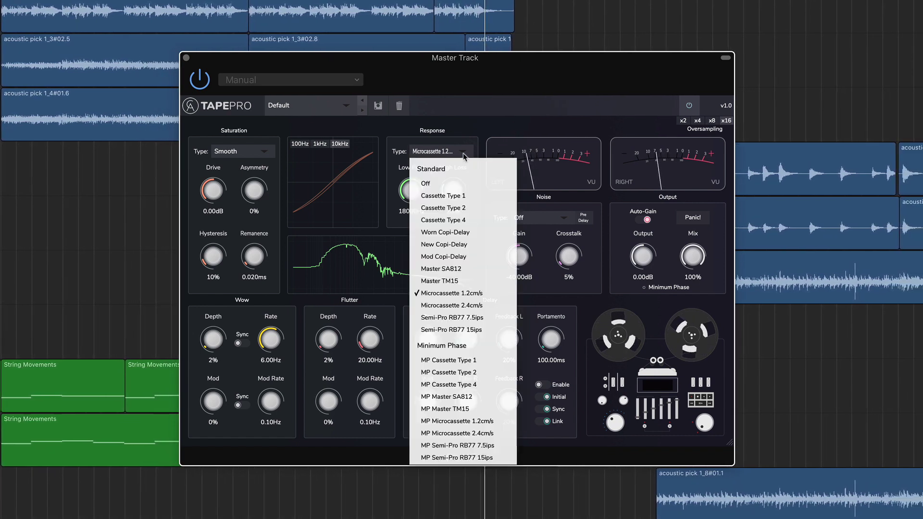
left_click(449, 331)
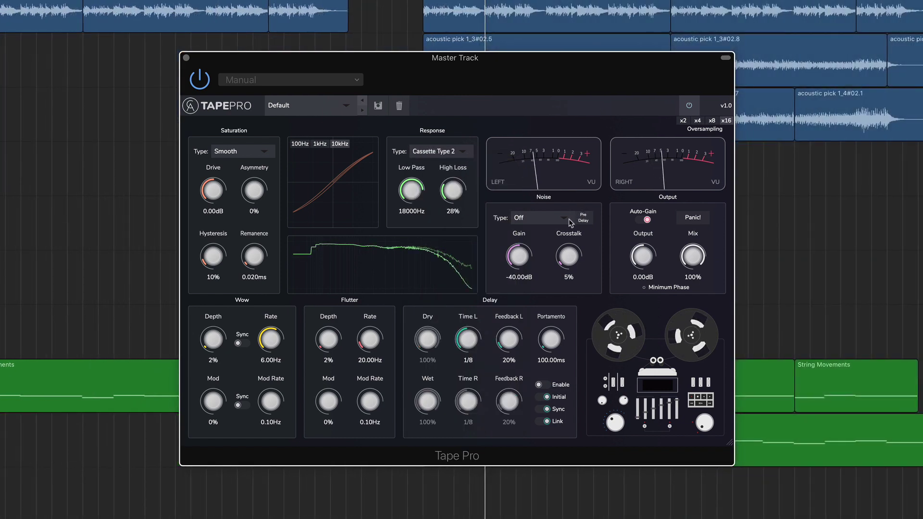
Try Cassette Type 1 noise, then set the noise type to Cassette Type 2 (-40.00dB, 5% crosstalk).
left_click(566, 218)
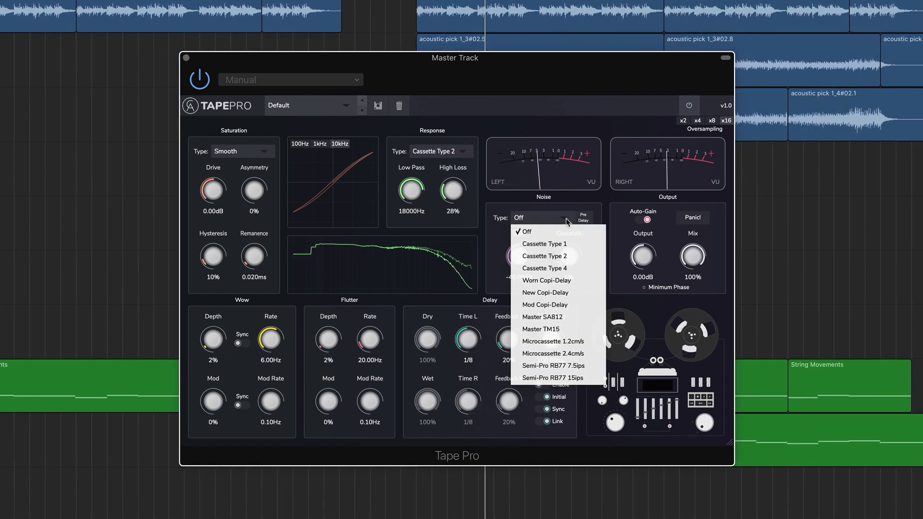
left_click(542, 244)
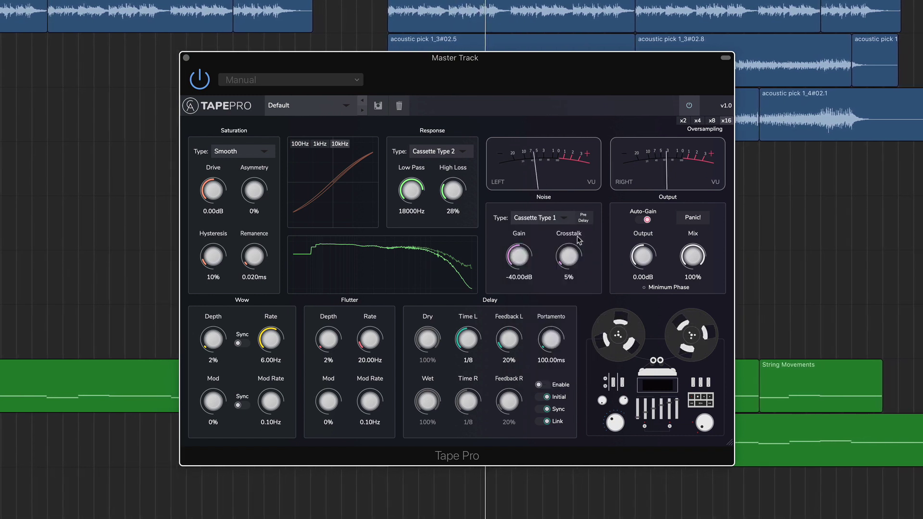
left_click(565, 218)
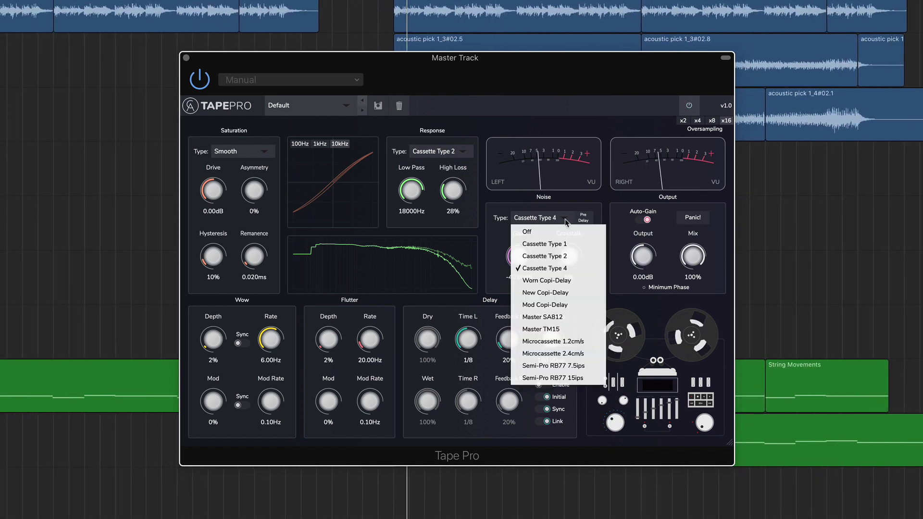
left_click(565, 239)
left_click(566, 218)
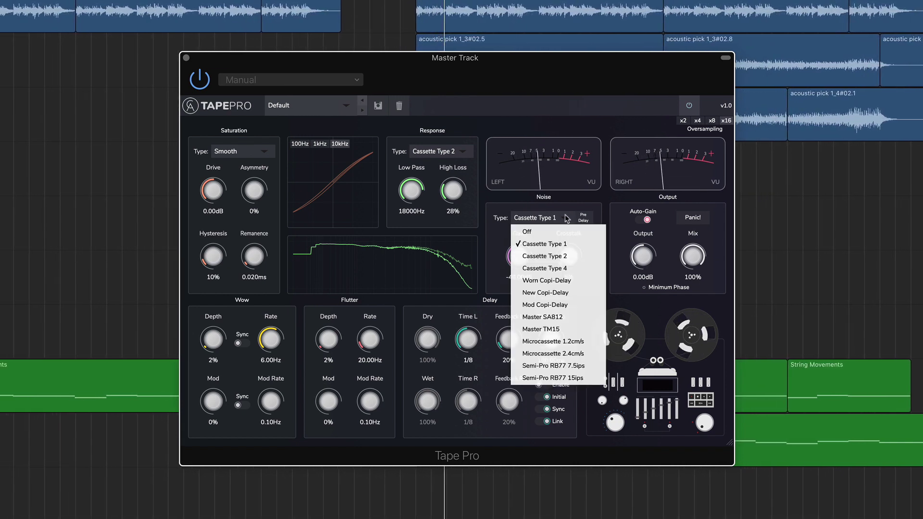
left_click(562, 257)
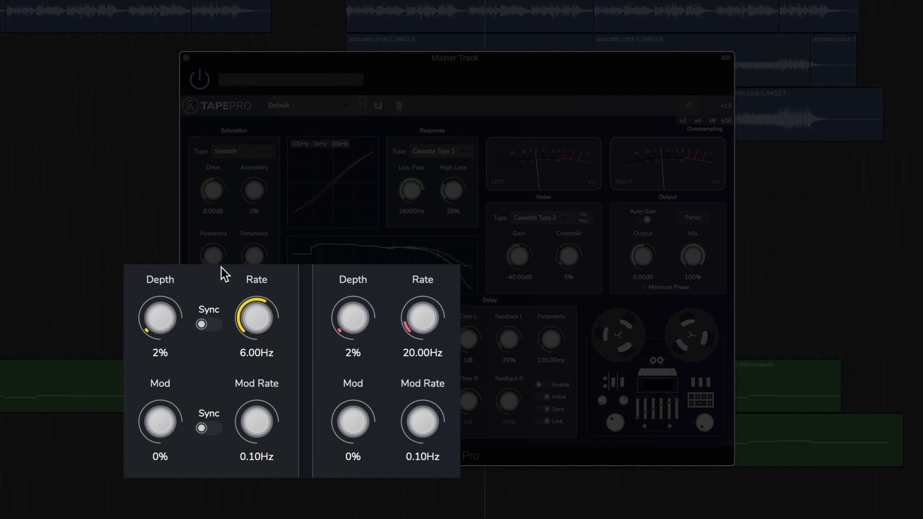
Turn on Wow Sync, adjust the Wow Depth and Rate knobs, then bring Flutter Depth to about 20%.
left_click(204, 325)
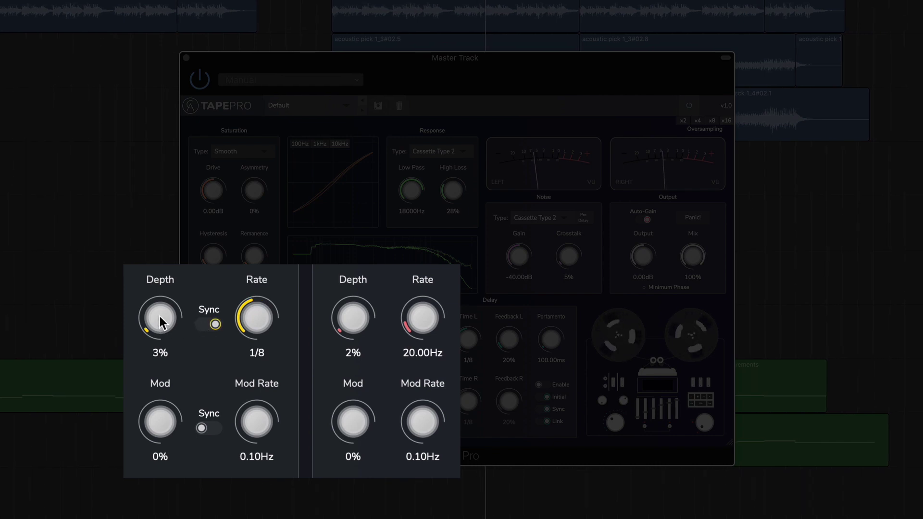
left_click_drag(213, 337, 214, 328)
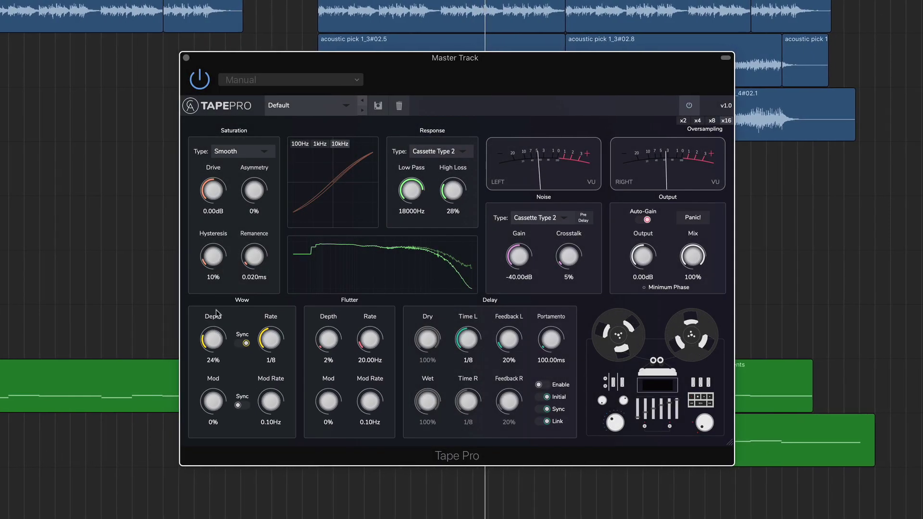
left_click_drag(222, 295, 225, 282)
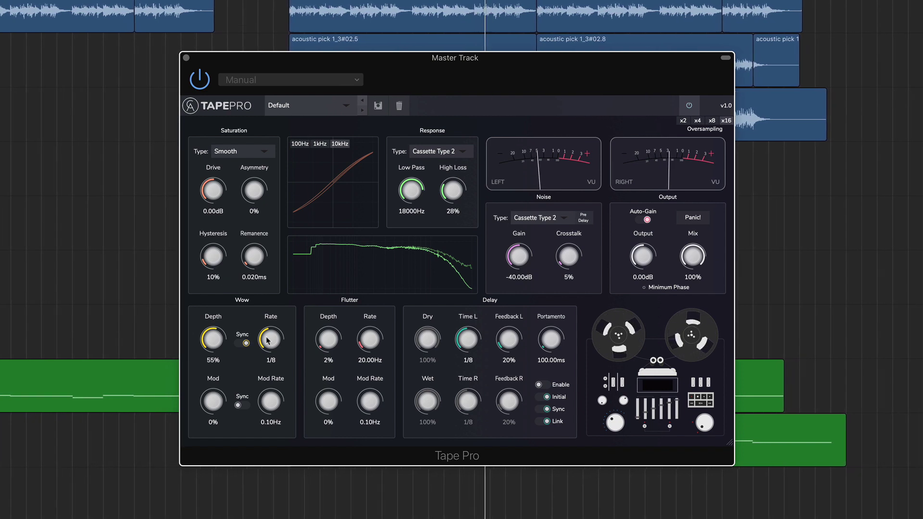
left_click_drag(268, 340, 268, 347)
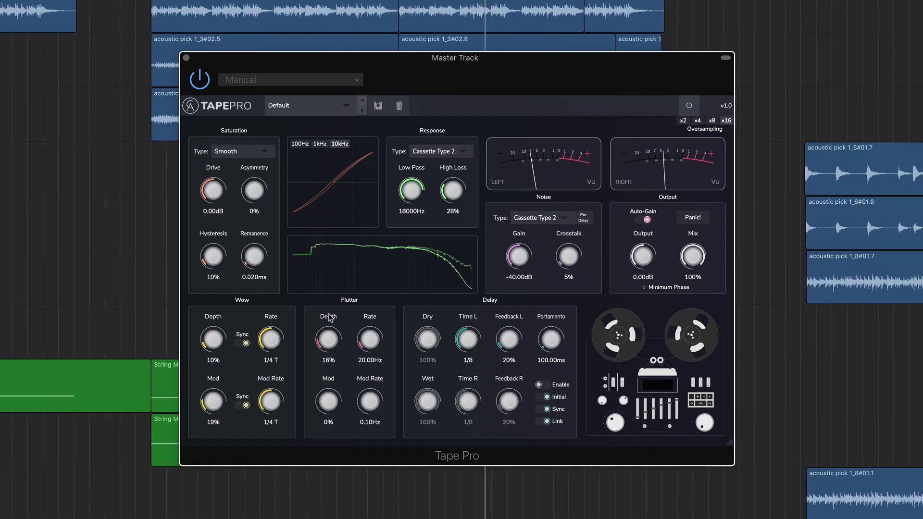
left_click_drag(329, 317, 343, 251)
left_click_drag(337, 294, 333, 325)
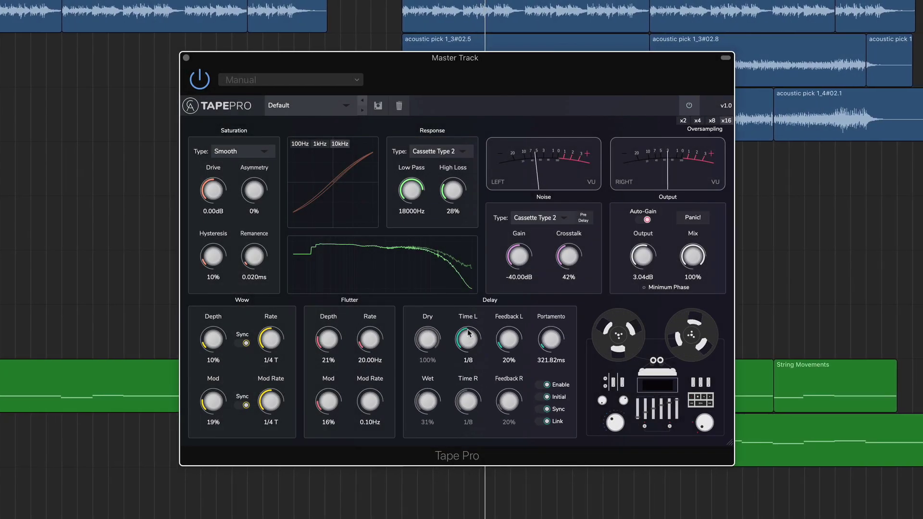
Toggle Delay Link off and on, then set Time L to 1/16 with Time R linked.
left_click_drag(468, 332, 469, 328)
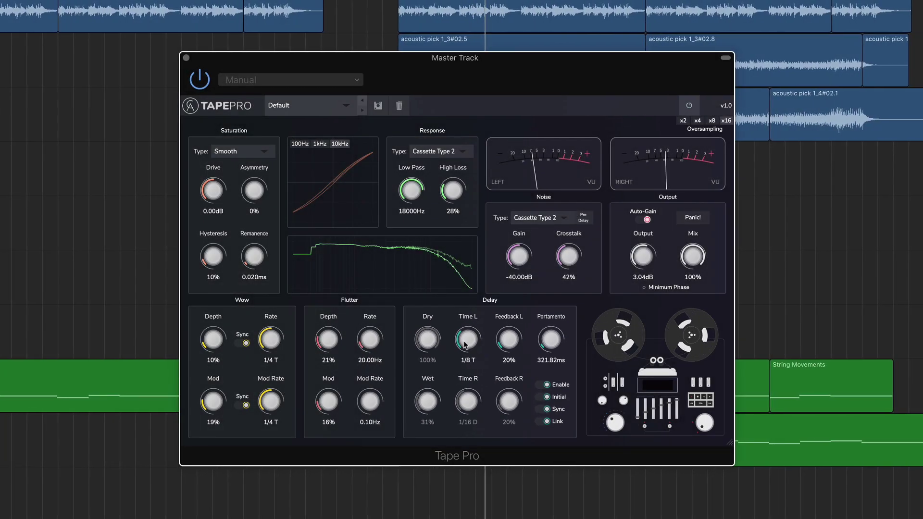
left_click(546, 421)
left_click(546, 421)
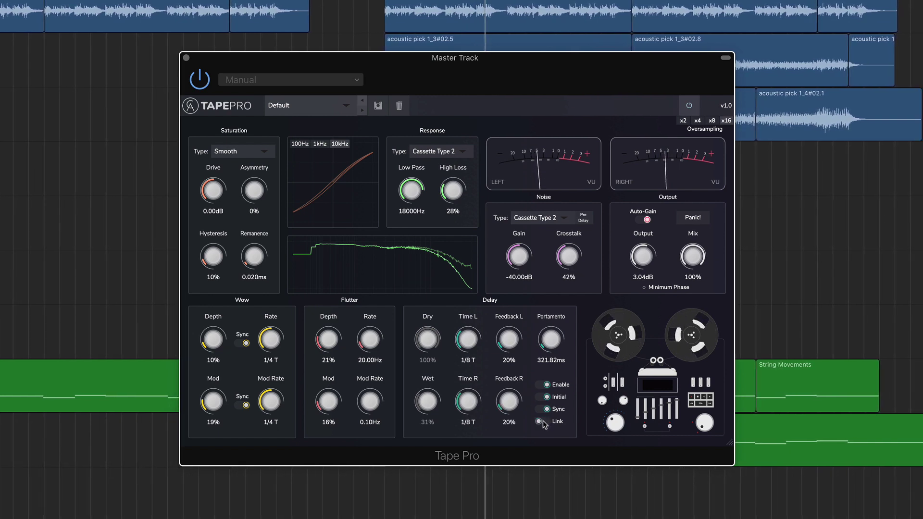
left_click_drag(468, 339, 519, 322)
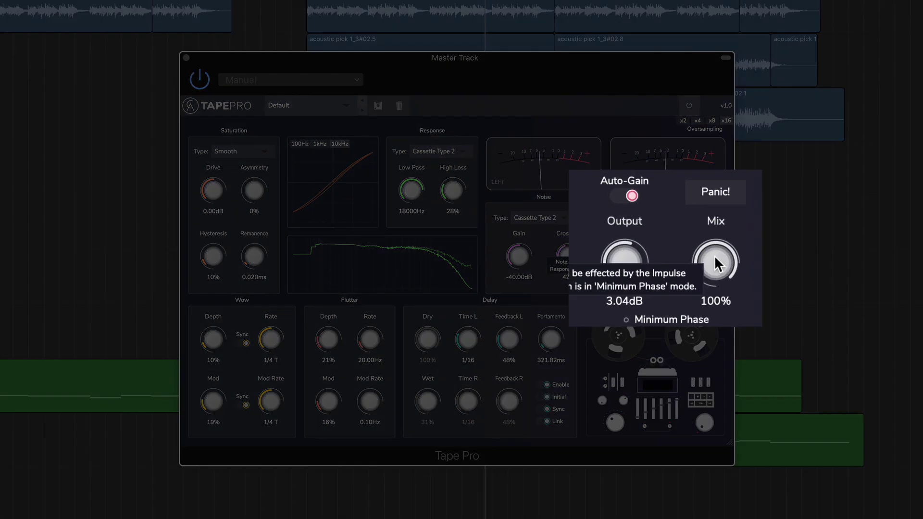
Turn Output Mix down, then back up to 60%, and lower Flutter Depth to 11%.
left_click_drag(715, 258, 713, 285)
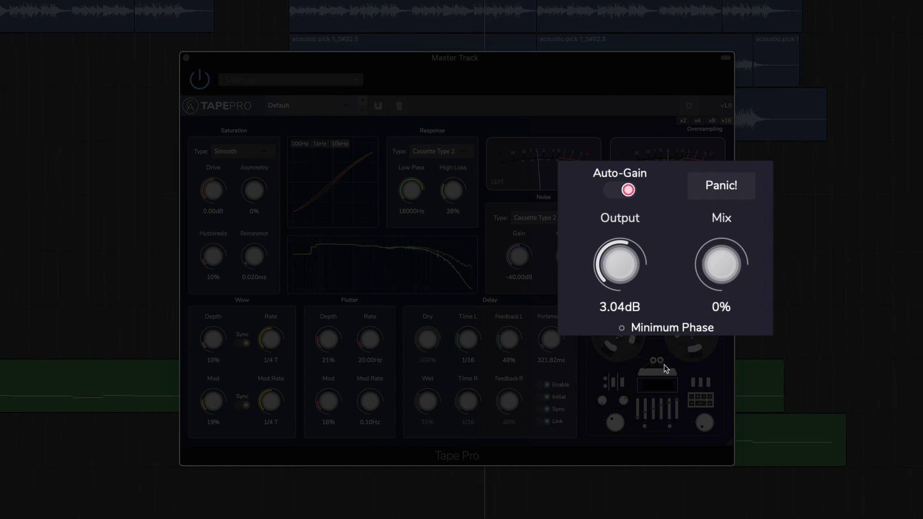
left_click_drag(665, 371, 682, 301)
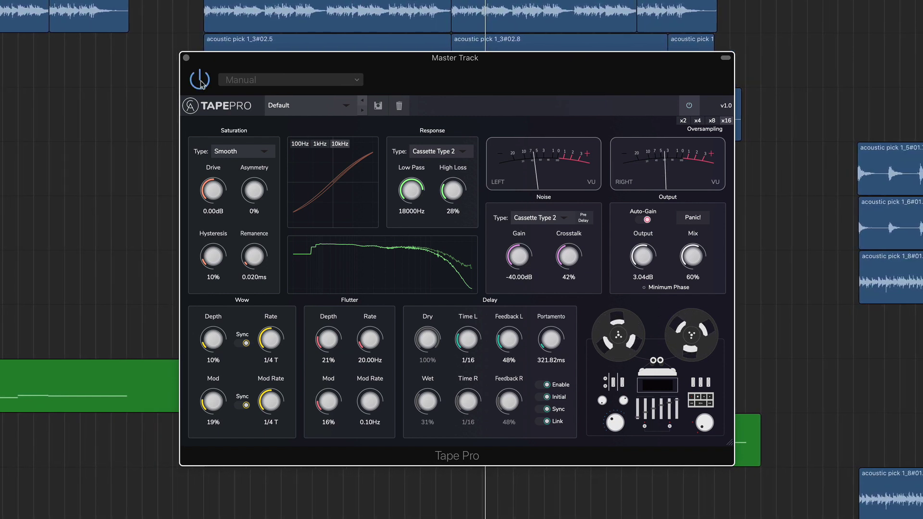
left_click_drag(328, 338, 326, 349)
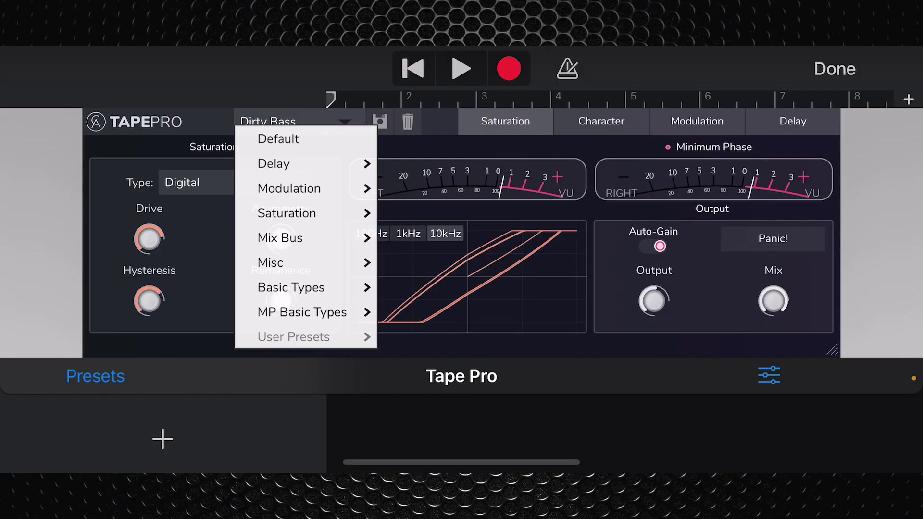
Audition the Saturation > Distorted Body preset with playback, then load Mix Bus > HF Exciter.
left_click(286, 212)
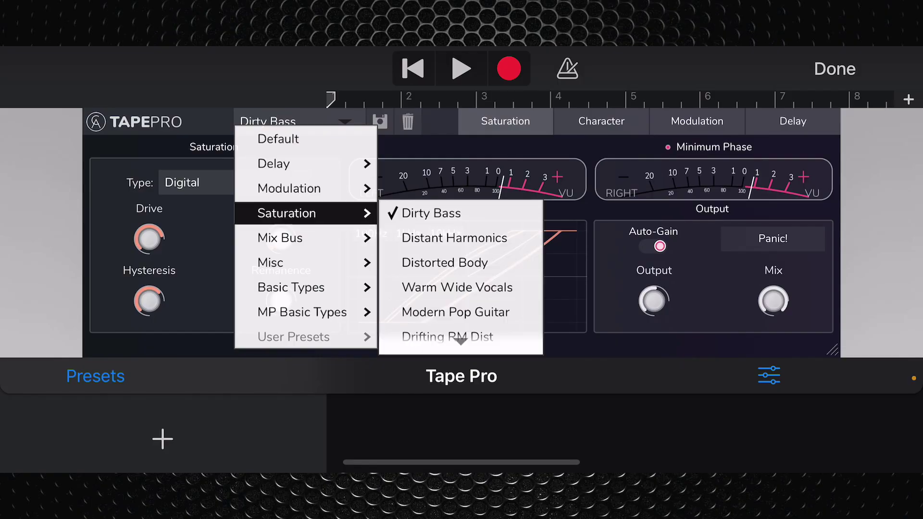
left_click(444, 262)
left_click(461, 69)
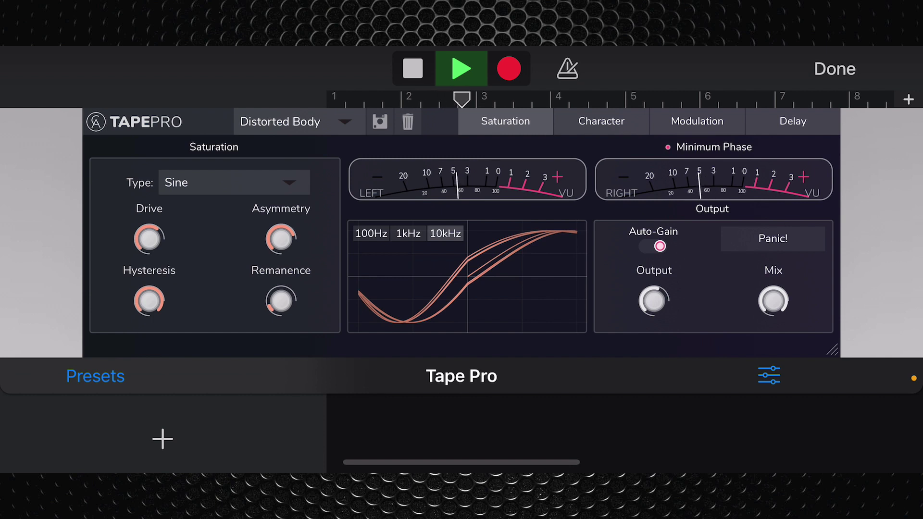
left_click(288, 121)
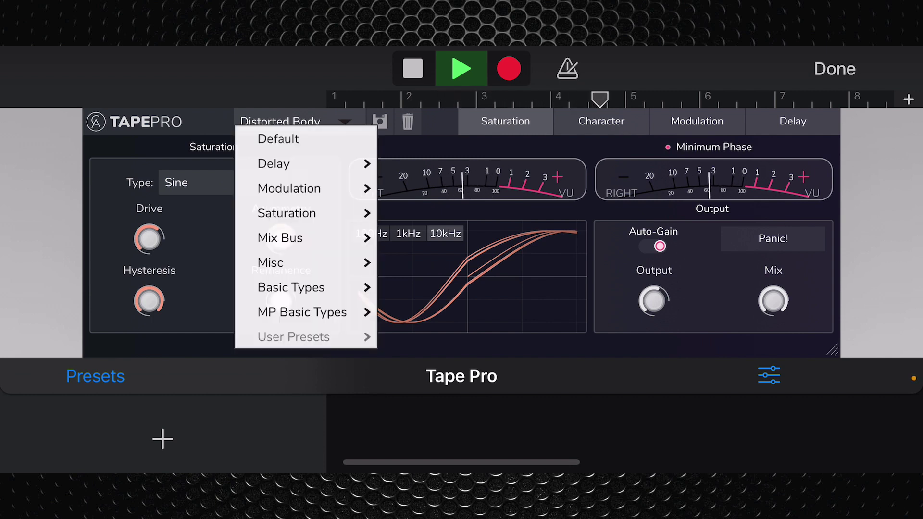
left_click(288, 238)
left_click(431, 175)
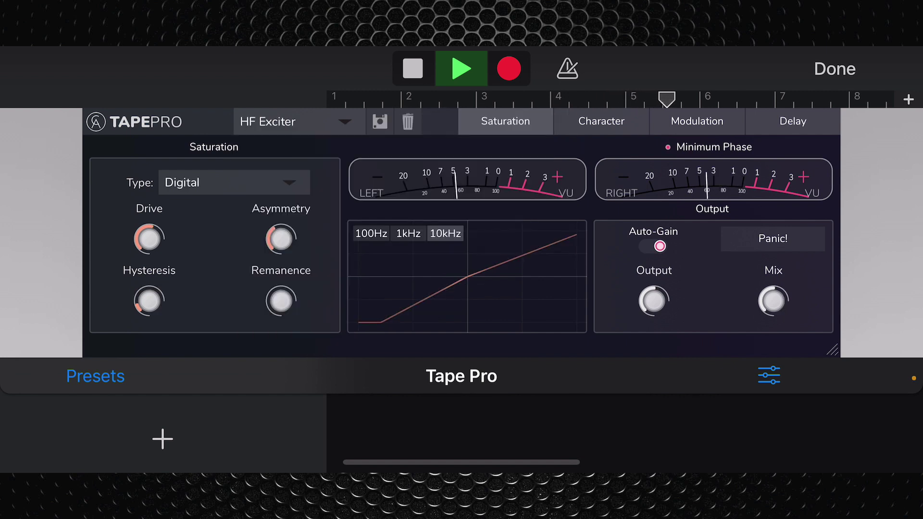
Load the Bud Riddim preset, then settle on Basic Types > Cassette Type 4.
left_click(288, 121)
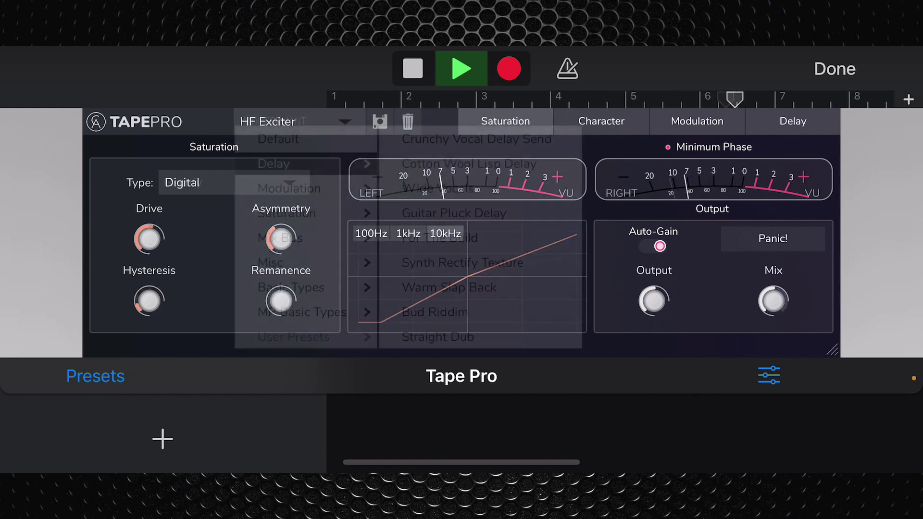
left_click(431, 270)
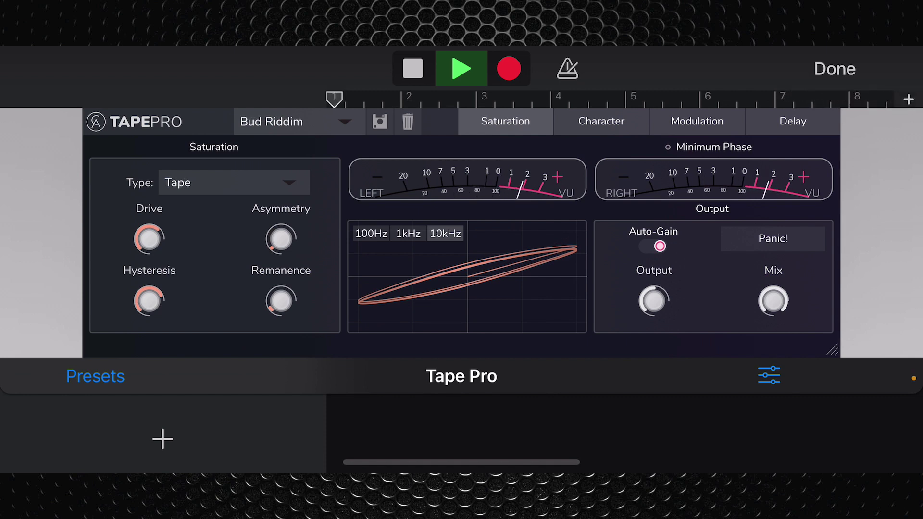
left_click(288, 122)
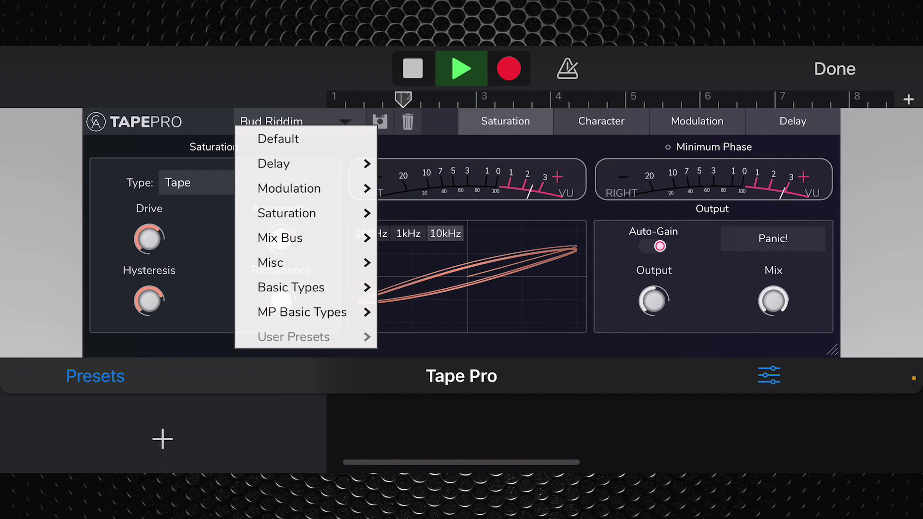
left_click(291, 287)
left_click(447, 175)
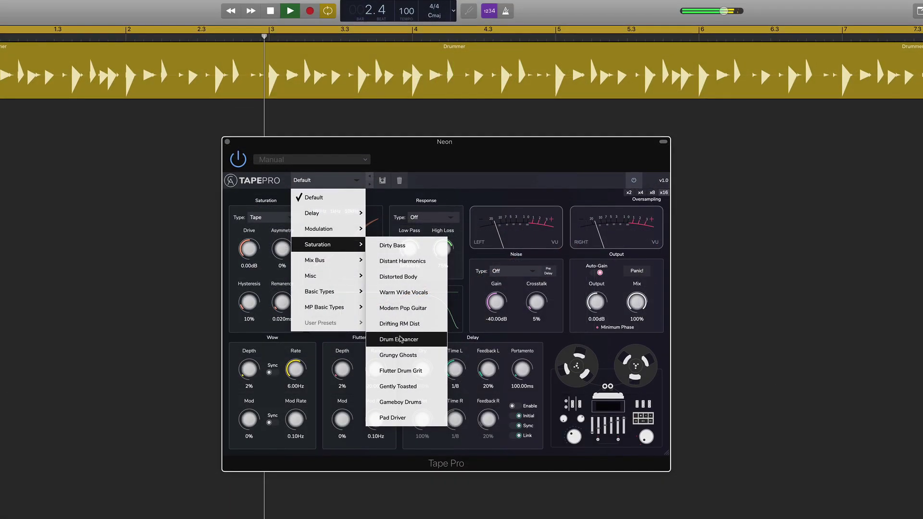
Audition Drum Enhancer with a bypass comparison, then load Flutter Drum Grit and reopen the preset list.
left_click(399, 339)
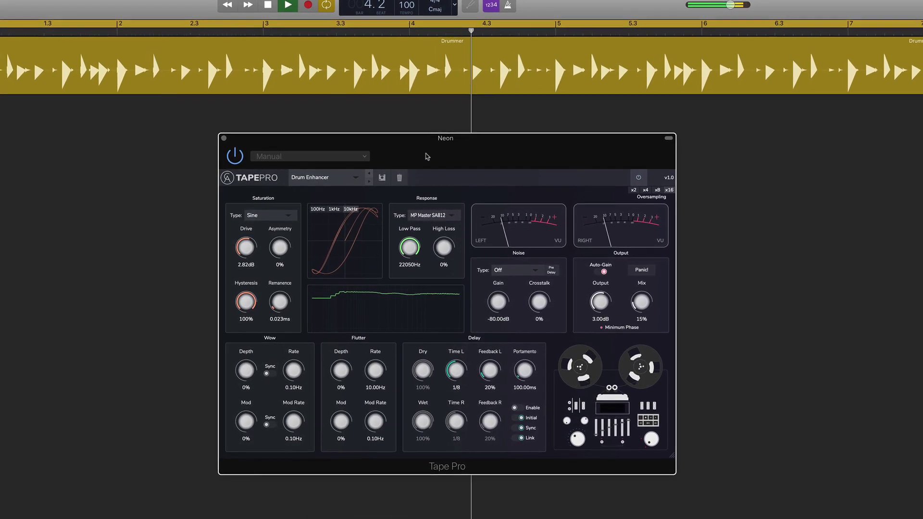
left_click(232, 154)
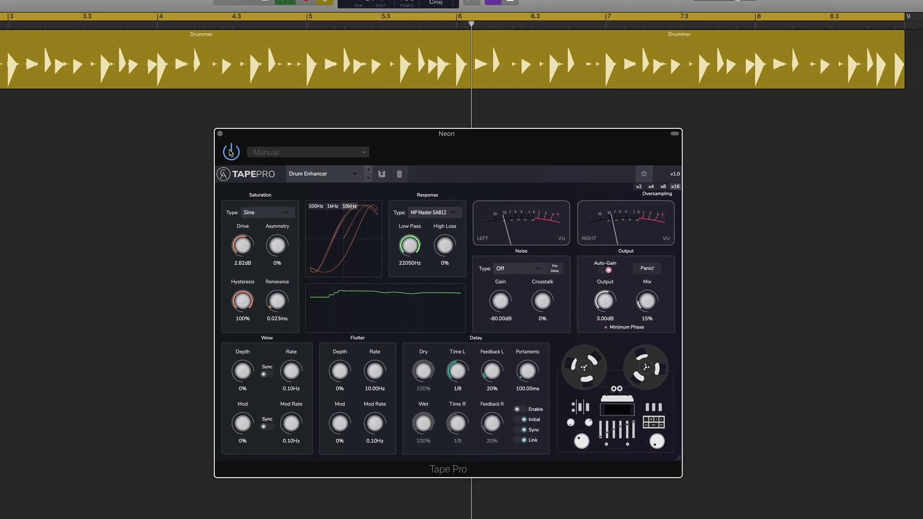
left_click(355, 175)
mouse_move(337, 225)
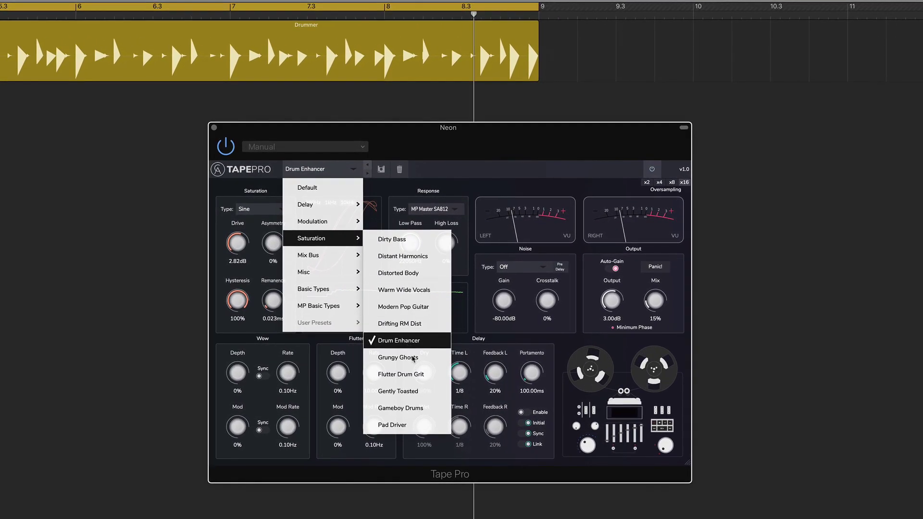
left_click(406, 374)
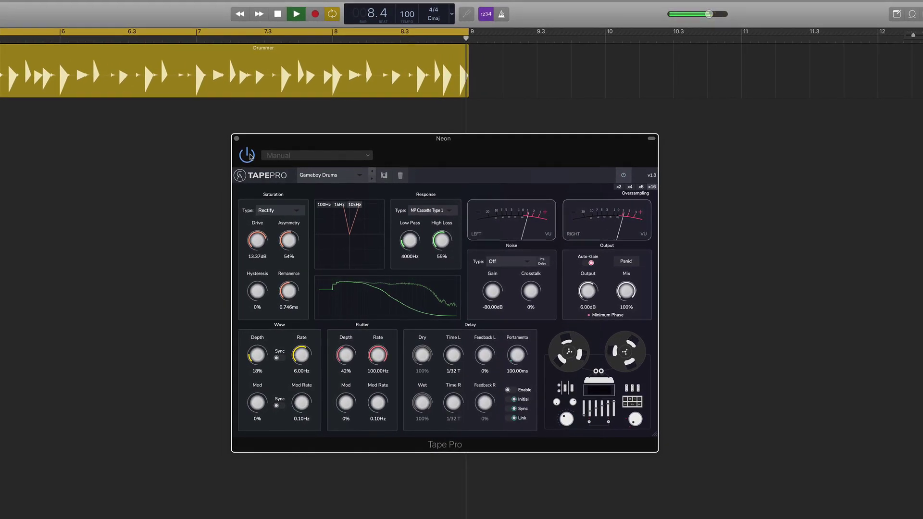
left_click(359, 173)
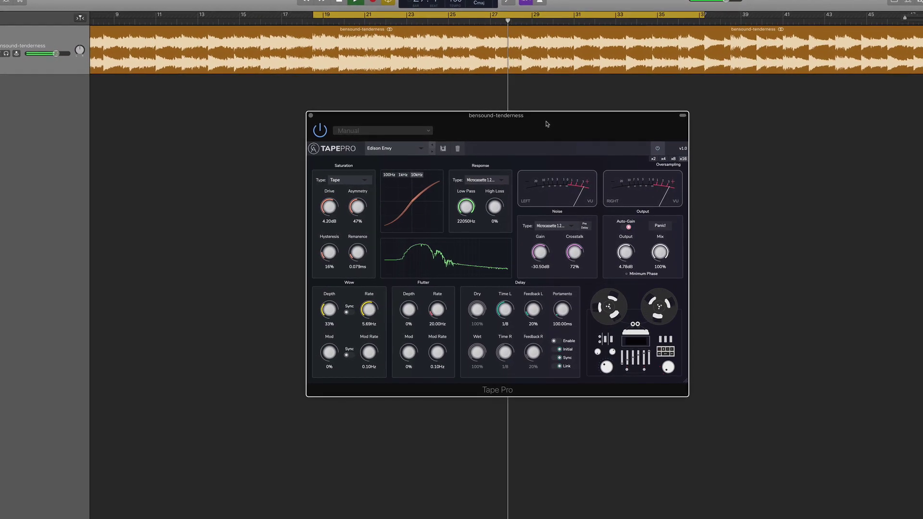
Load the MP Master TM15 preset from Tape Pro's MP Basic Types preset category.
left_click(397, 147)
mouse_move(389, 243)
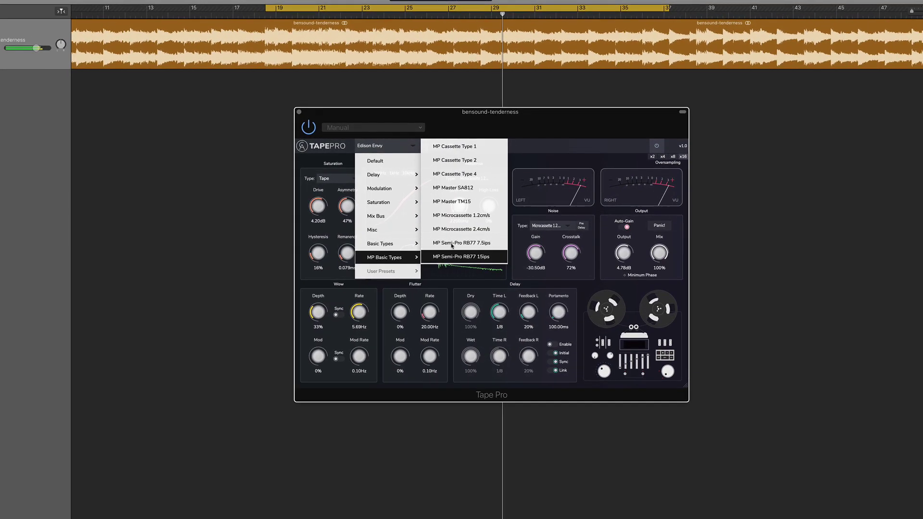
left_click(452, 204)
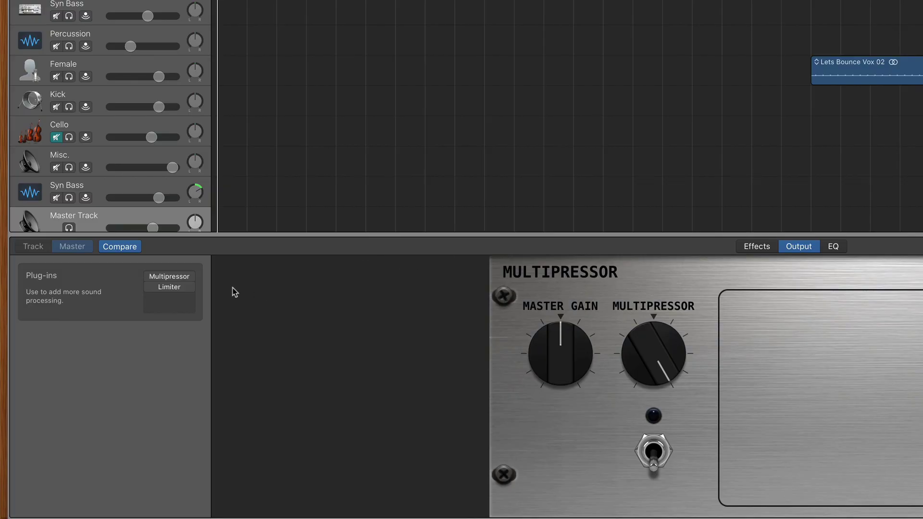
Browse the empty Master slot's plug-in list to Audio Units > Caelum Audio > Tape Pro.
left_click(180, 301)
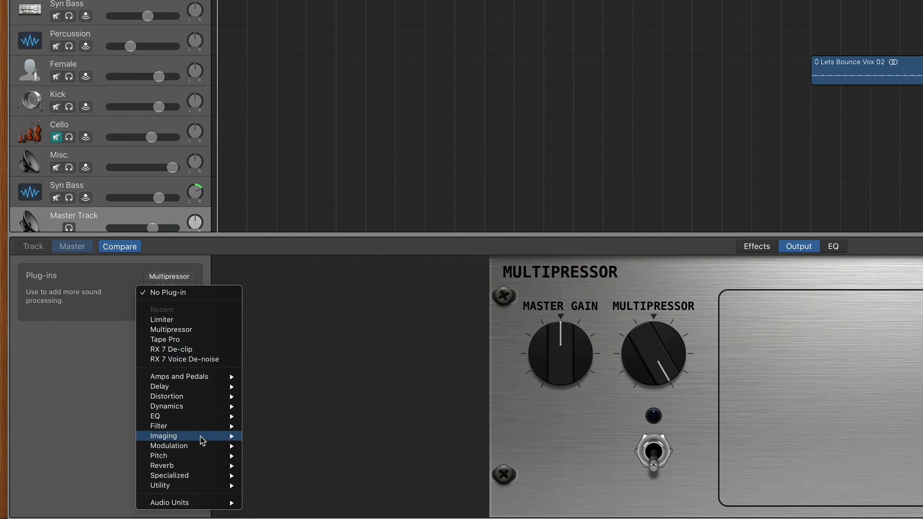
mouse_move(216, 504)
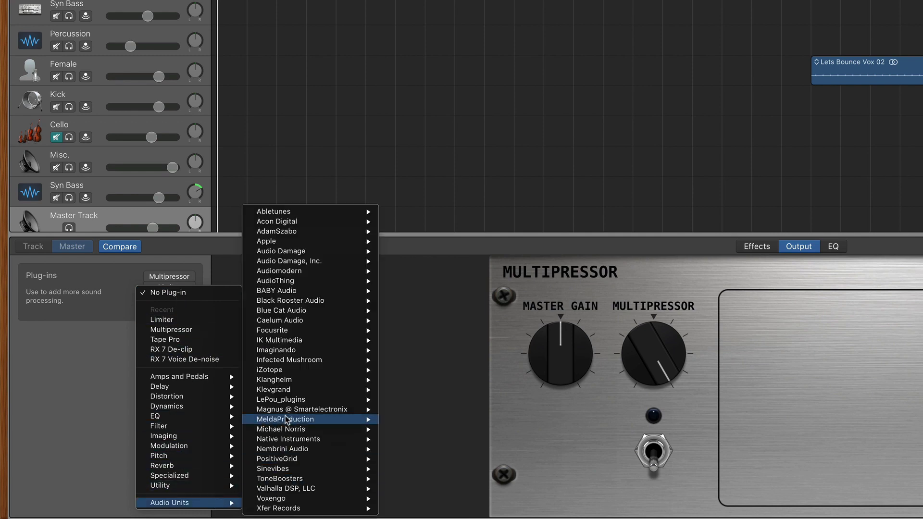
mouse_move(321, 324)
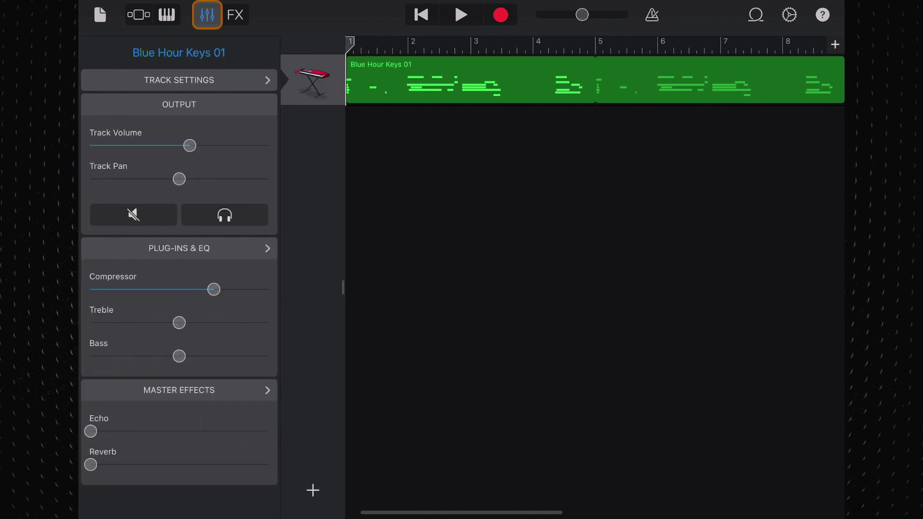
Insert Tape Pro from Audio Unit Extensions into Blue Hour Keys 01's first empty slot and open it.
left_click(263, 249)
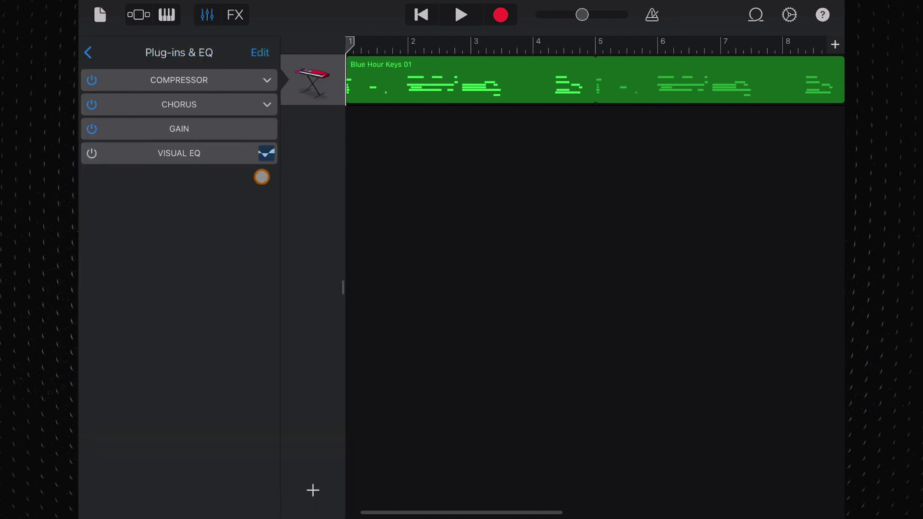
left_click(261, 53)
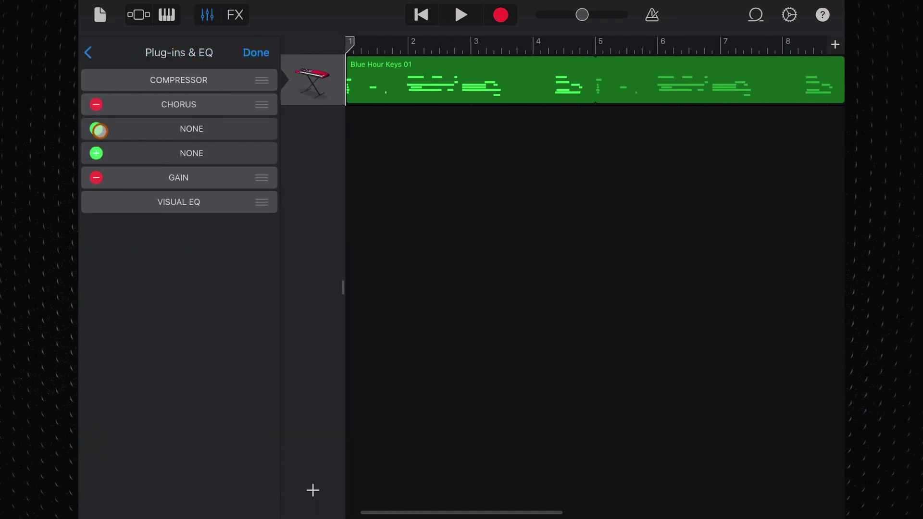
left_click(97, 130)
left_click(459, 34)
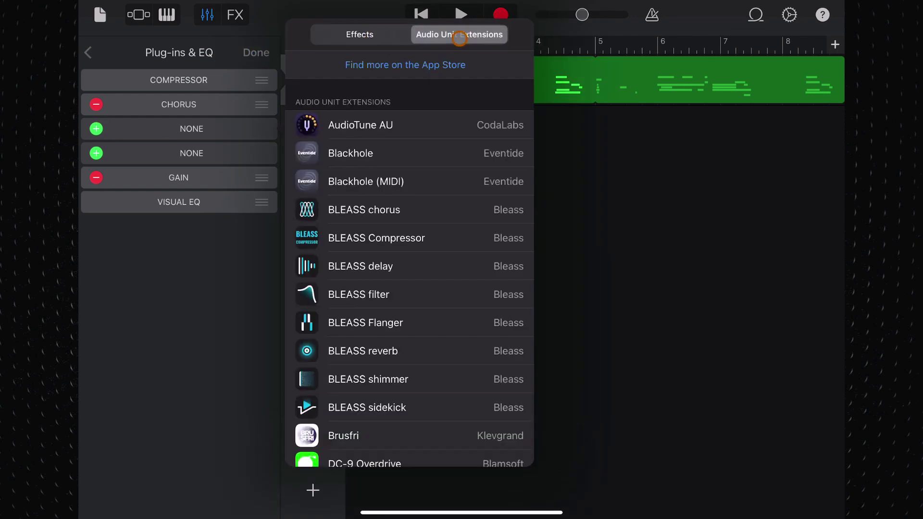
scroll(409, 240, "down", 15)
left_click(402, 84)
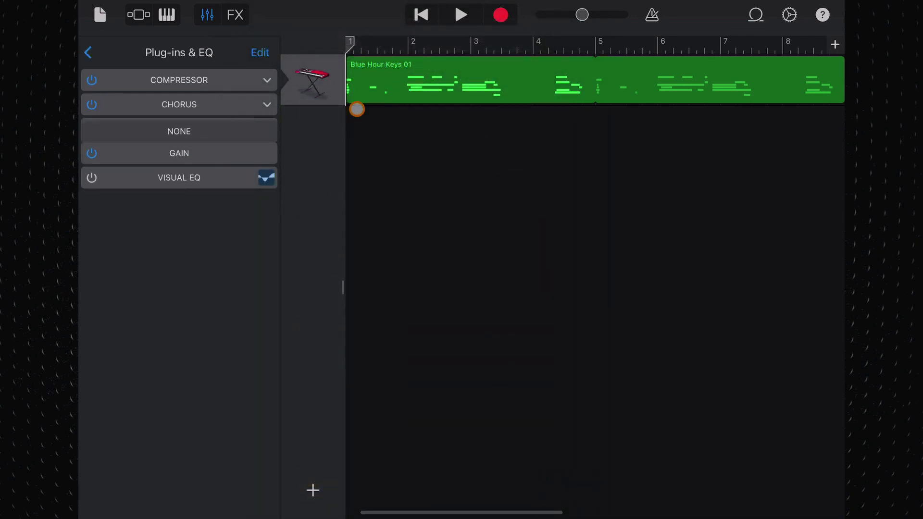
left_click(160, 134)
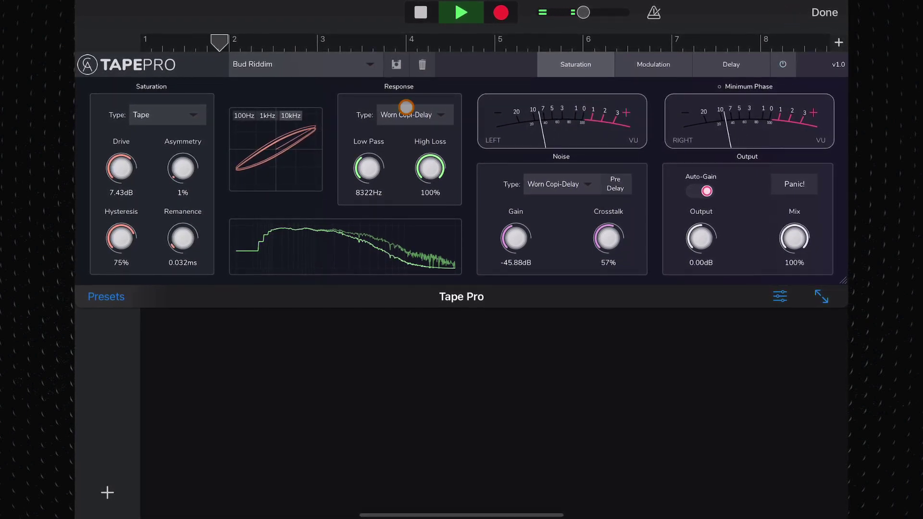
Replace Bud Riddim with the Delay category's Straight Dub preset (3.41dB drive, 9816Hz low pass).
left_click(369, 64)
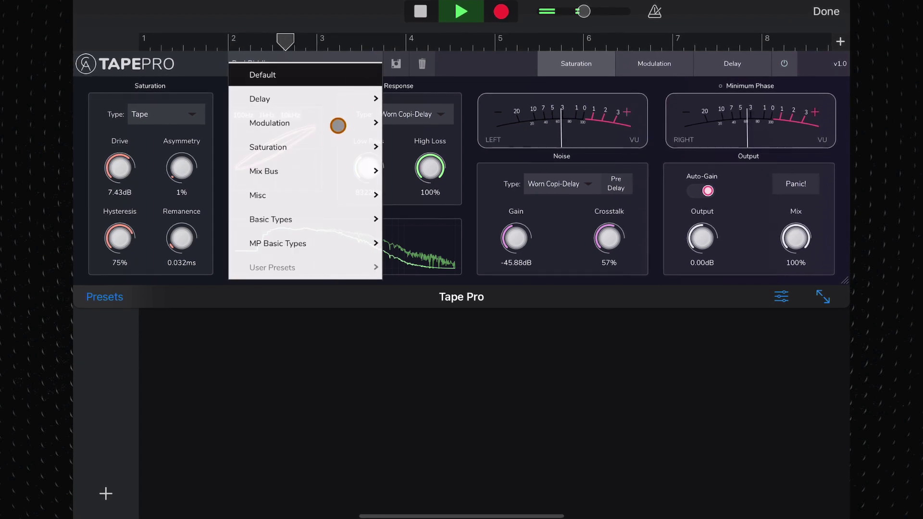
left_click(322, 99)
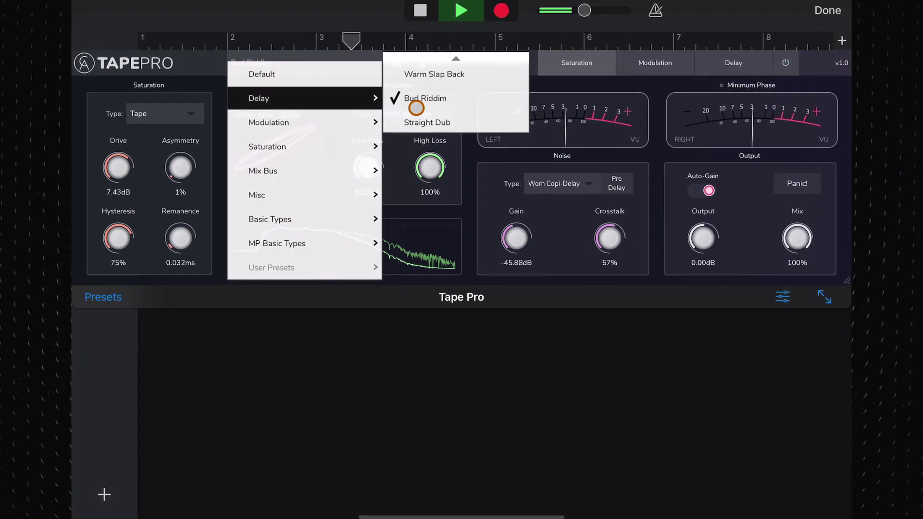
left_click(426, 123)
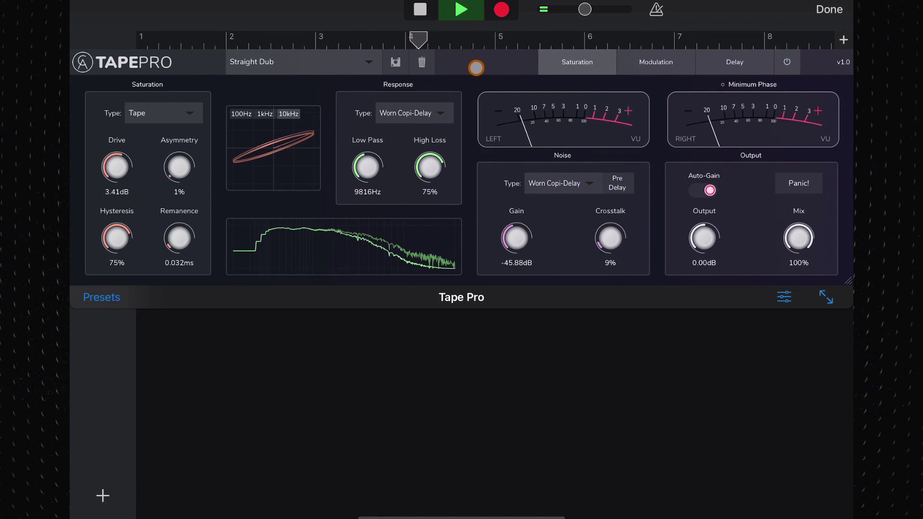